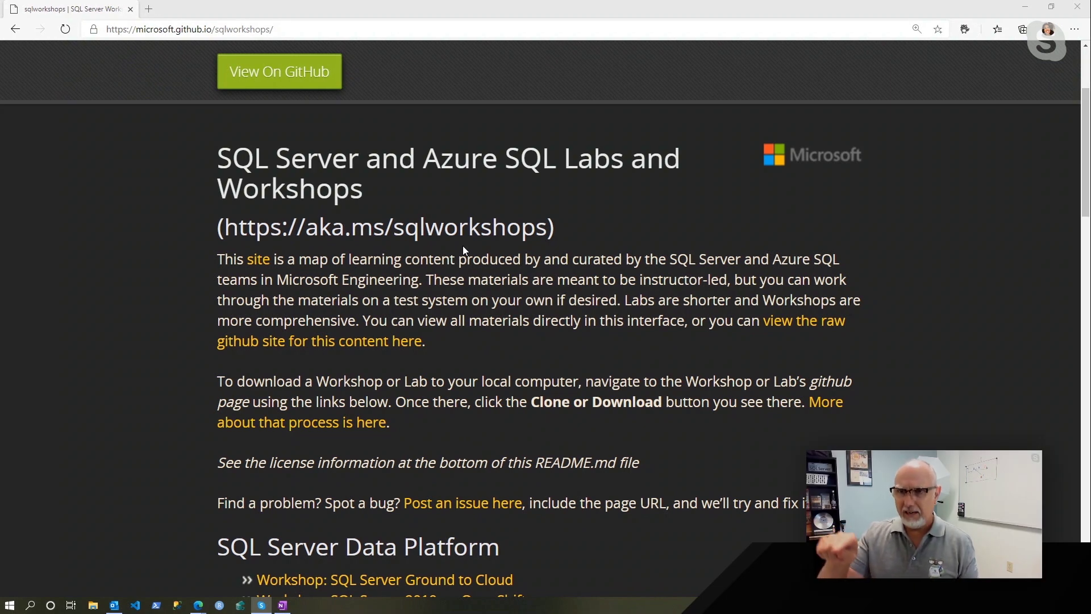
scroll(463, 246, down, 2)
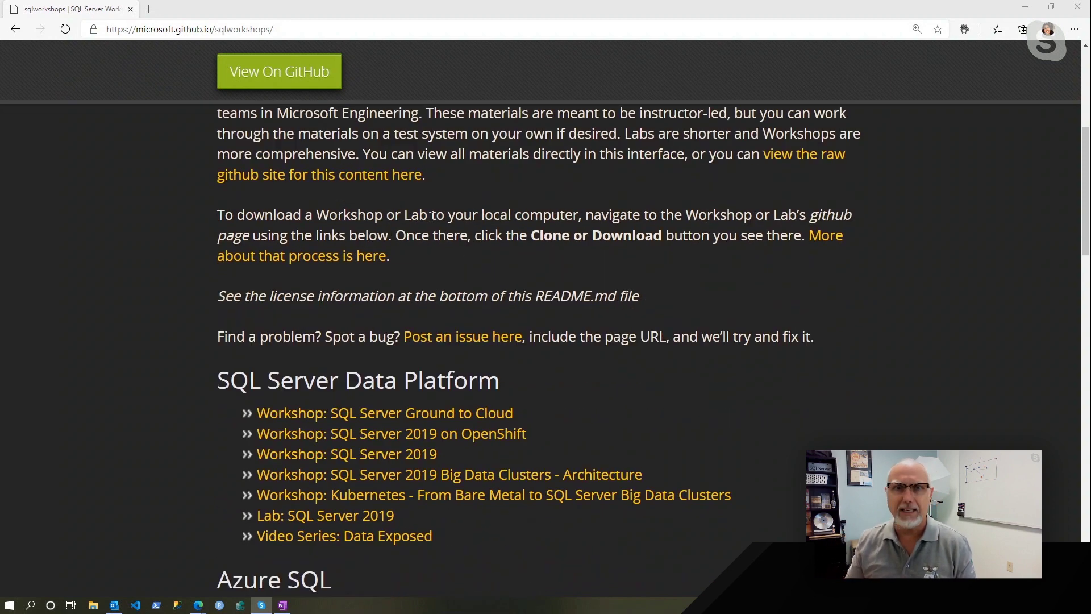
Open 'More about that process is here' in a new tab, read the cloning article, then return home.
ctrl+click(362, 259)
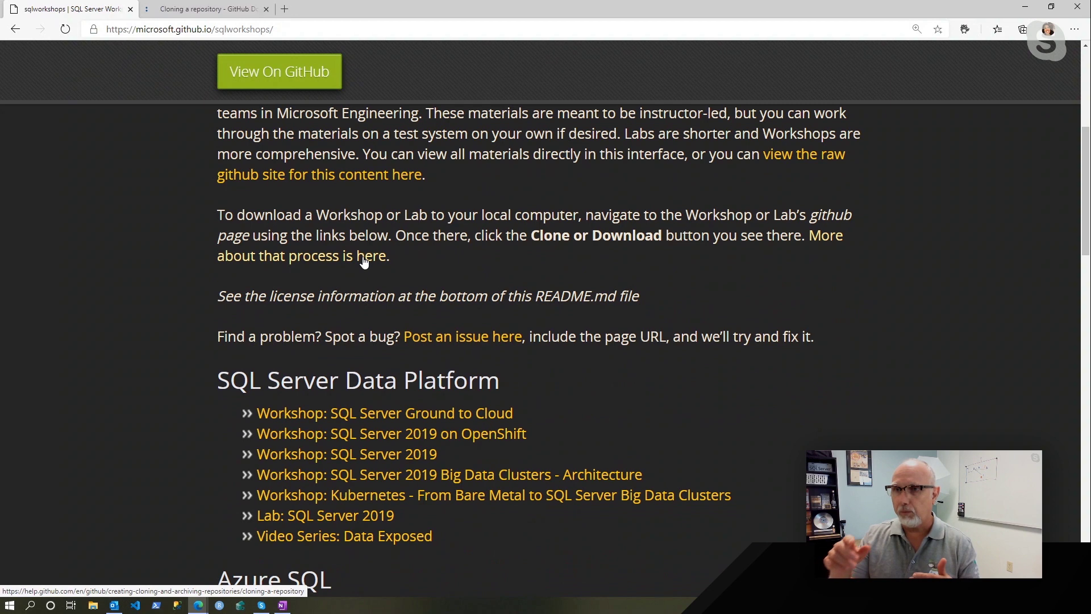
click(209, 8)
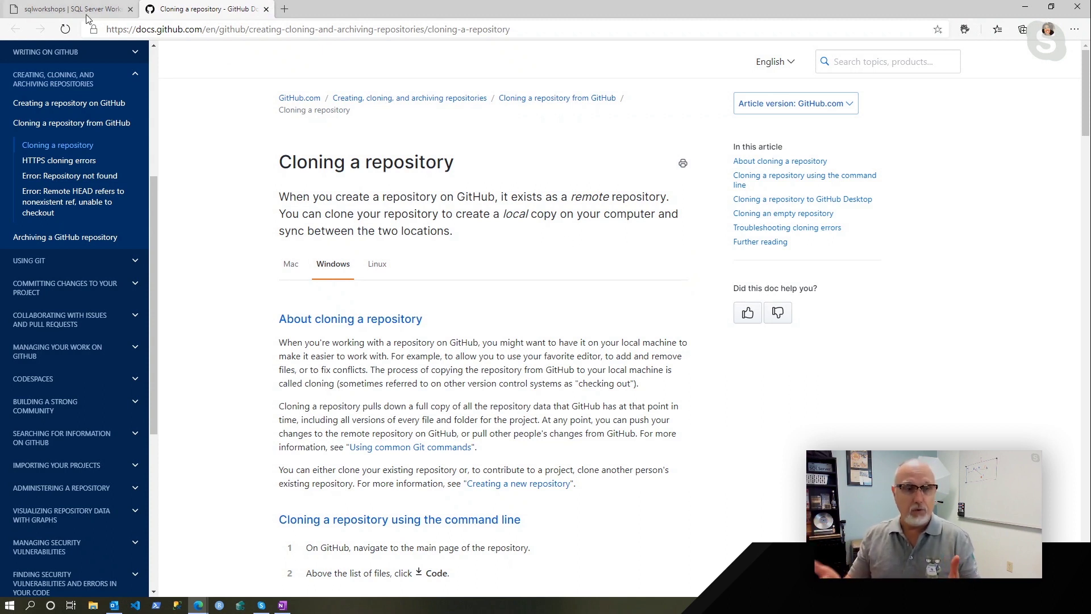
click(72, 9)
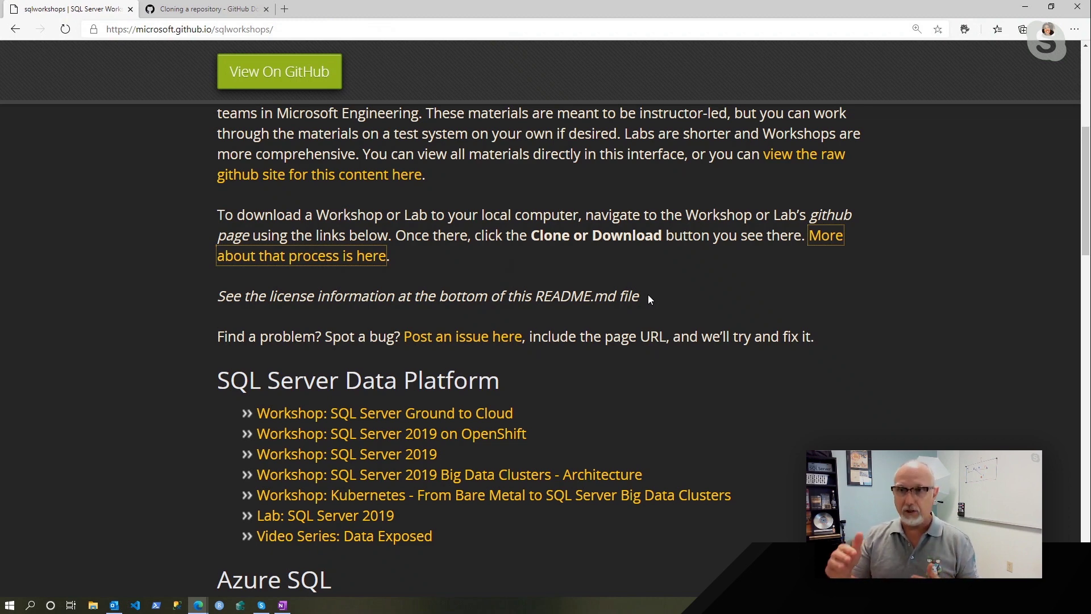
scroll(647, 294, down, 3)
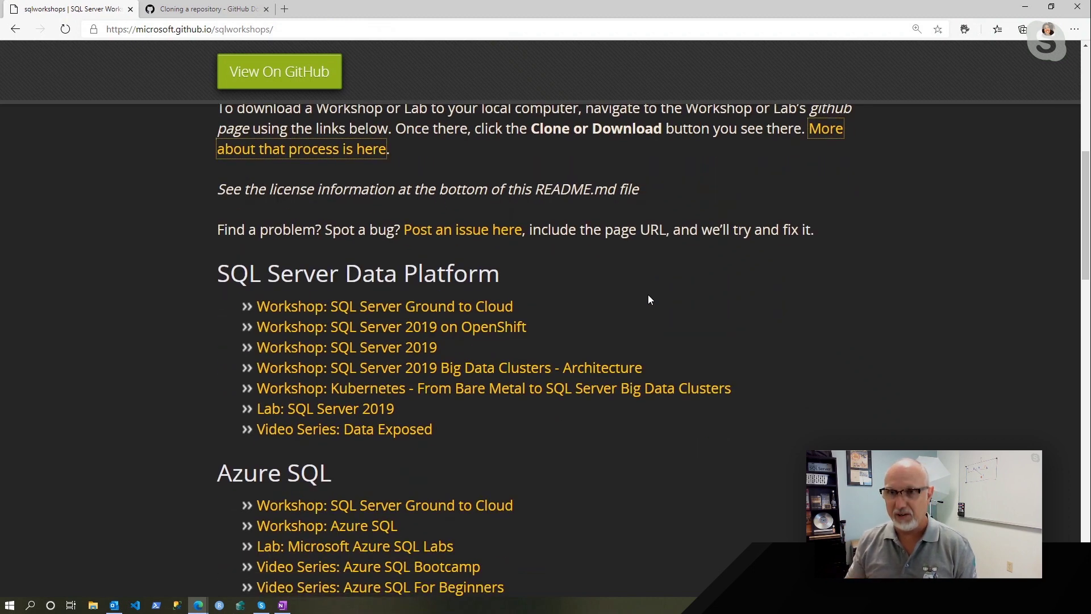
scroll(648, 294, down, 2)
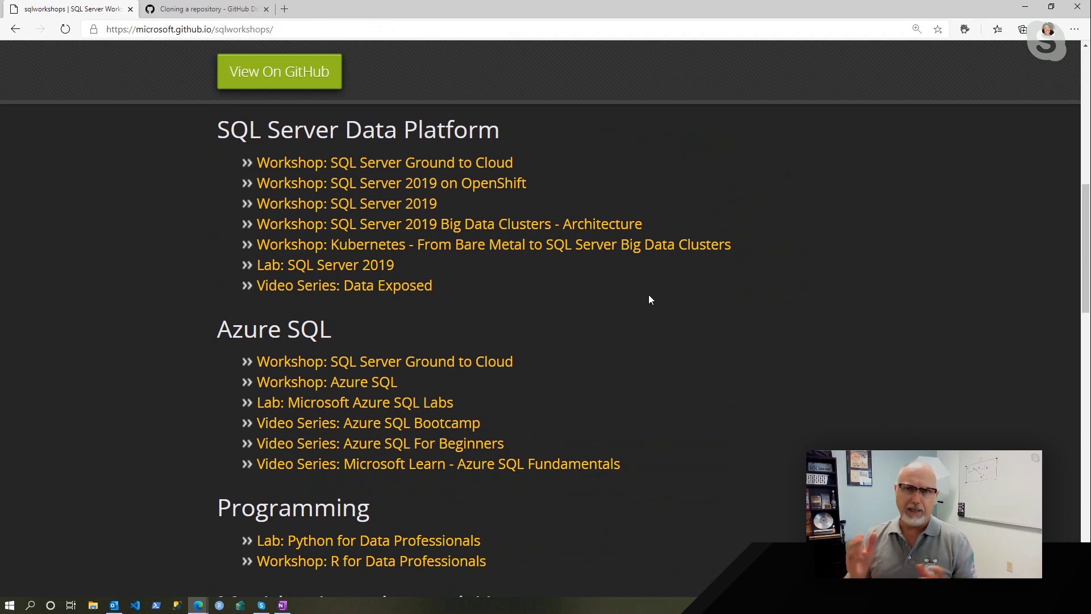
scroll(649, 294, down, 1)
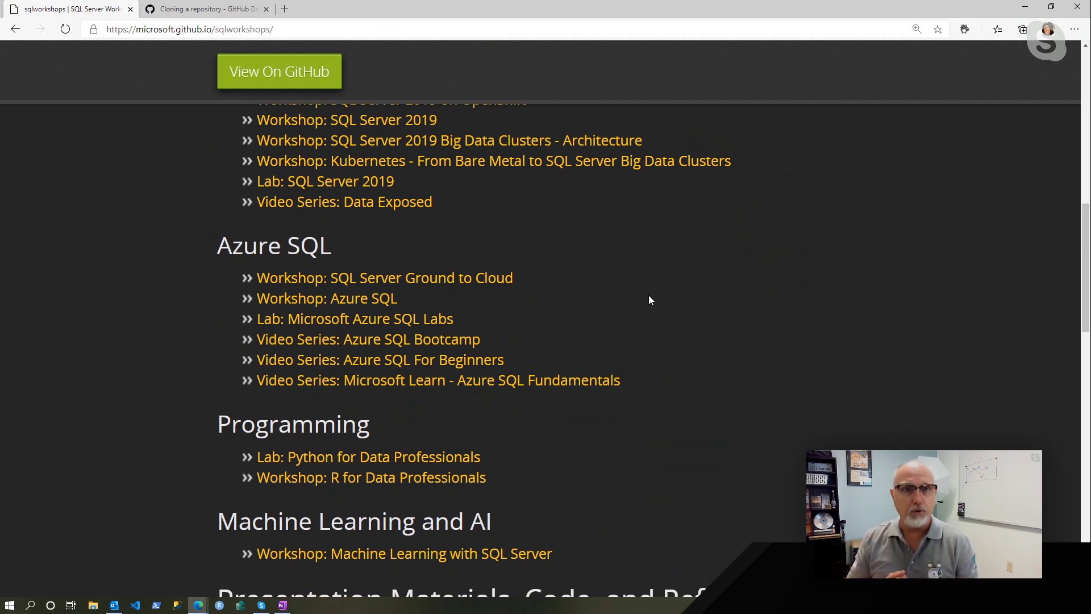
scroll(649, 295, down, 1)
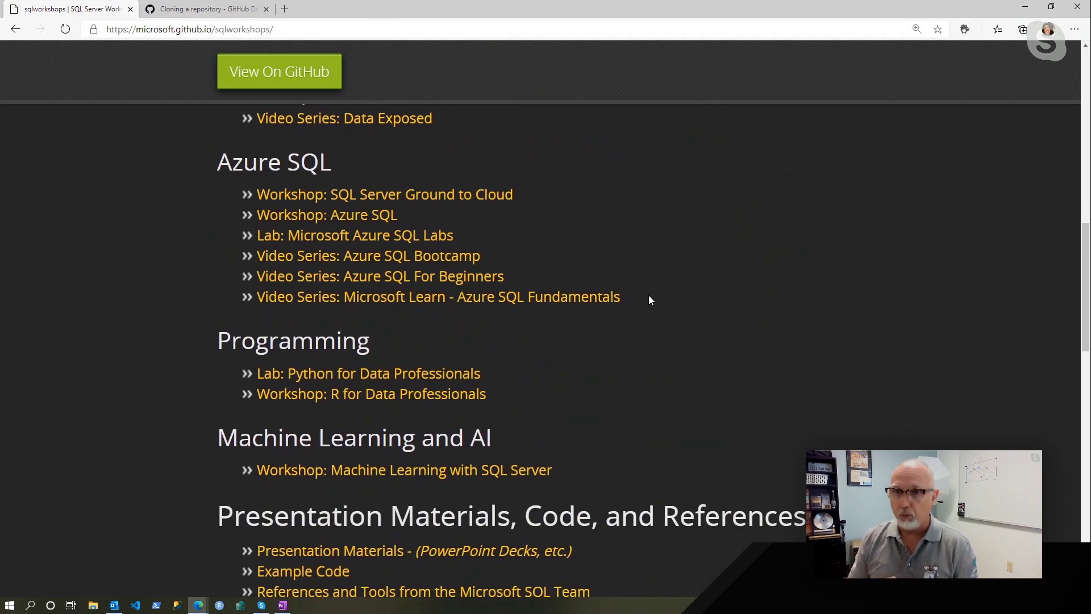
scroll(648, 295, down, 1)
scroll(649, 295, down, 1)
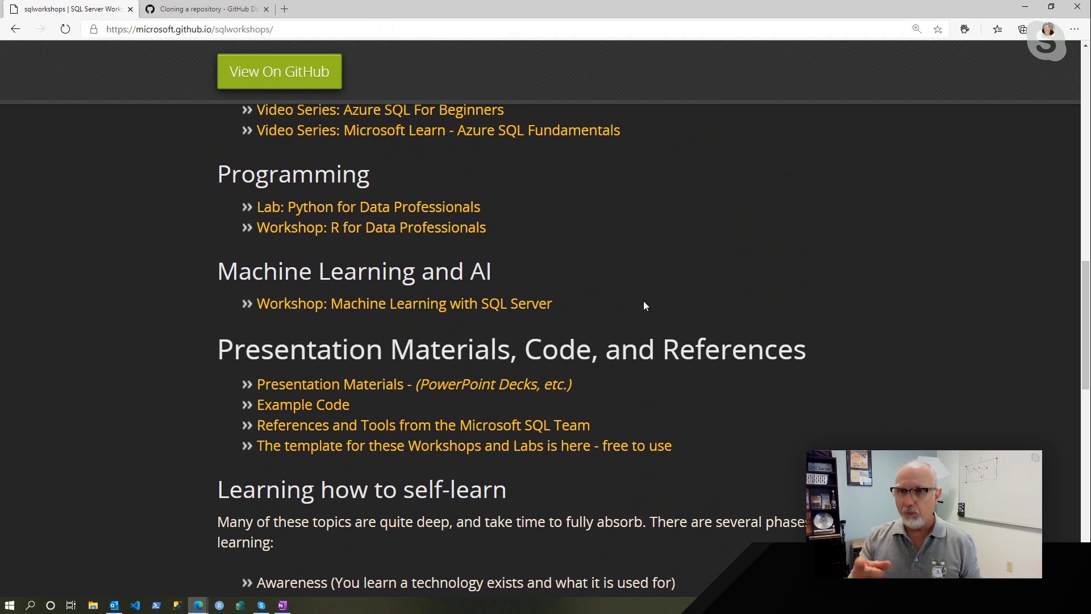
scroll(644, 301, down, 1)
scroll(644, 301, down, 1)
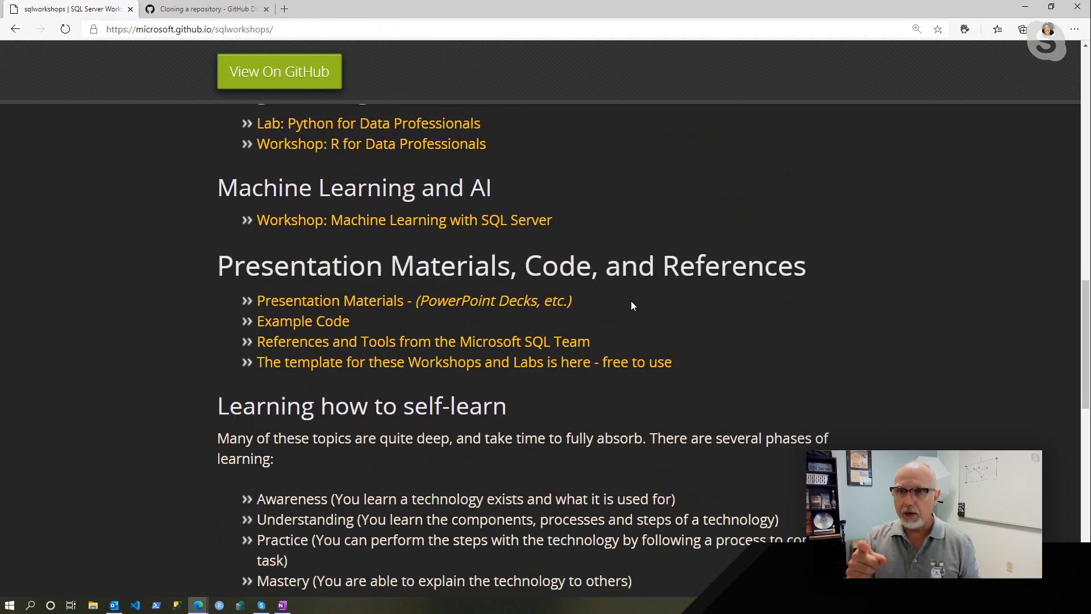
Open the 'Presentation Materials' link in a new background tab from its context menu.
right_click(564, 301)
click(597, 308)
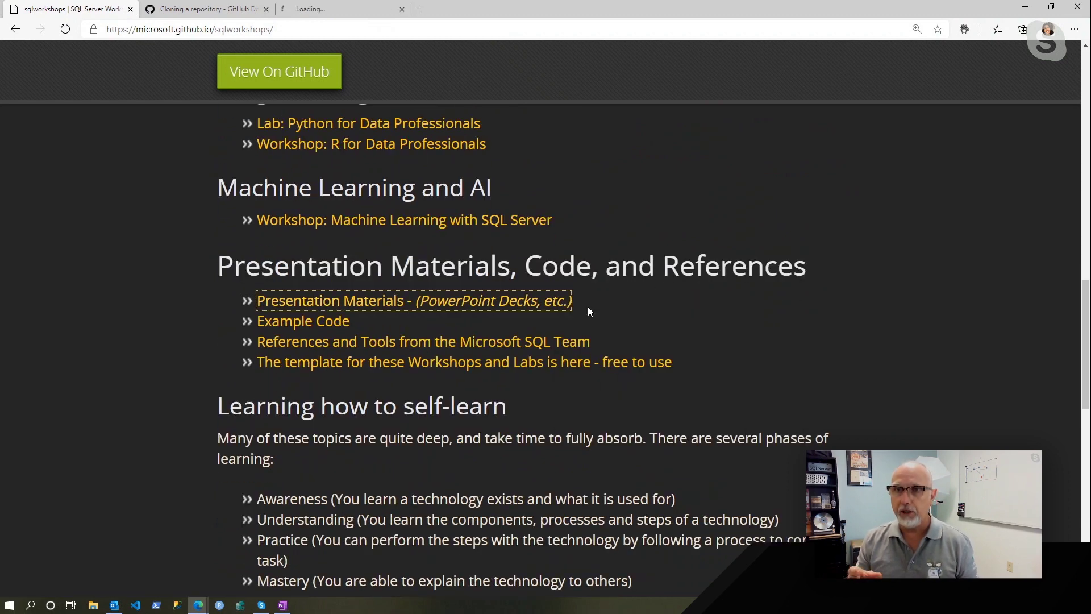
Review the sqlworkshops README's General References table, then return to the homepage tab.
click(347, 13)
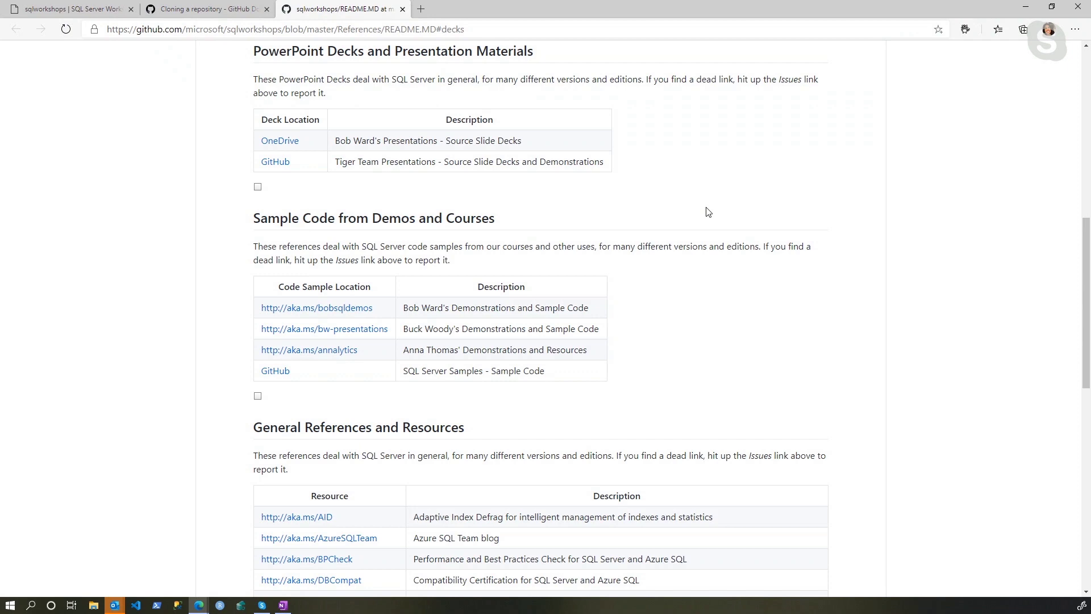
scroll(706, 211, down, 3)
scroll(707, 211, down, 3)
scroll(706, 211, down, 2)
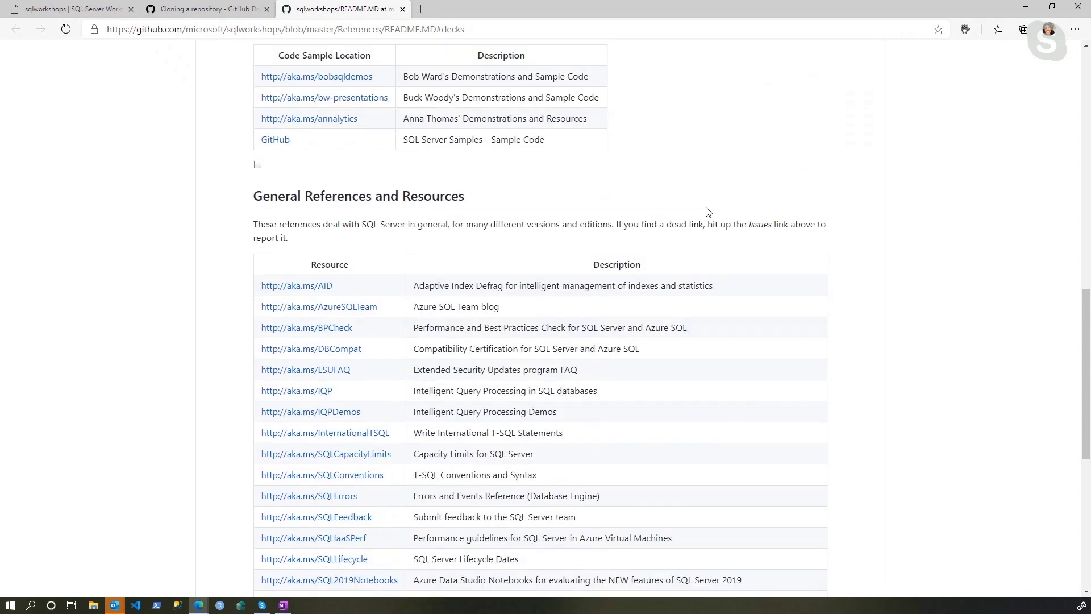
scroll(706, 208, down, 1)
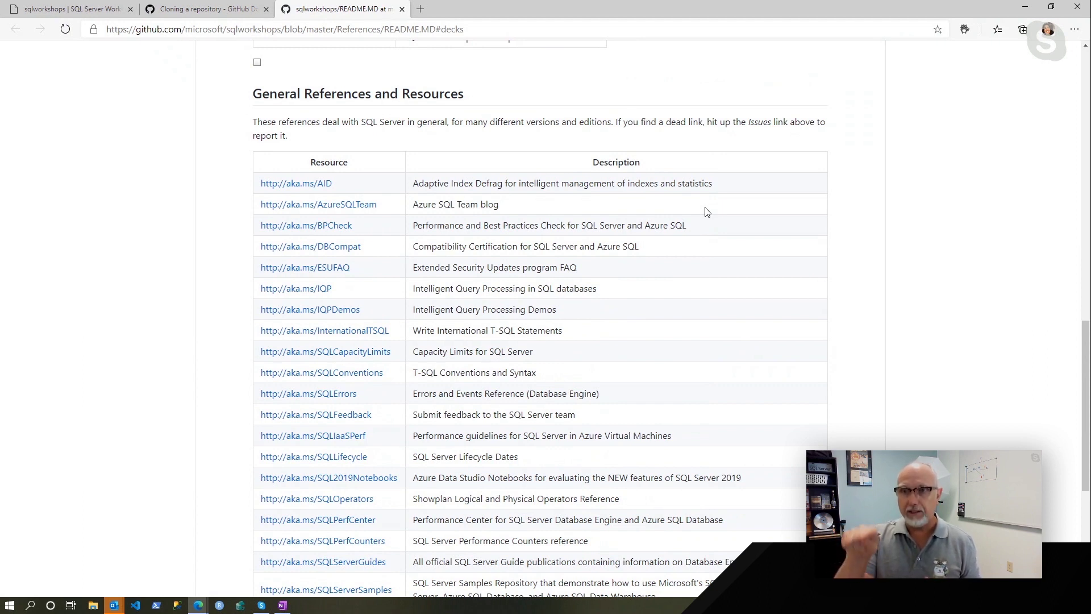
scroll(706, 211, down, 1)
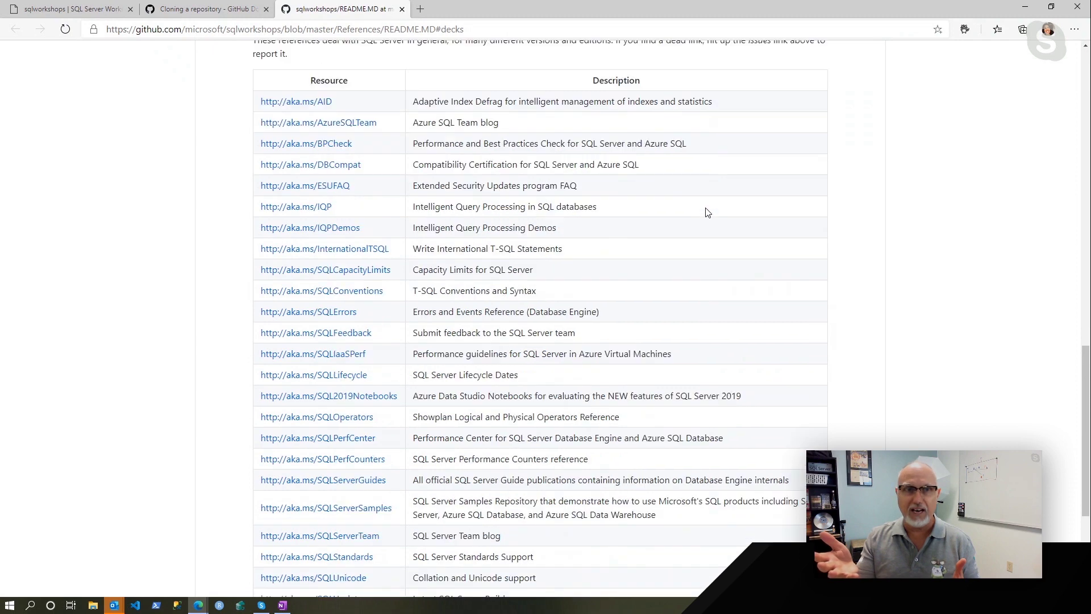
scroll(707, 211, down, 1)
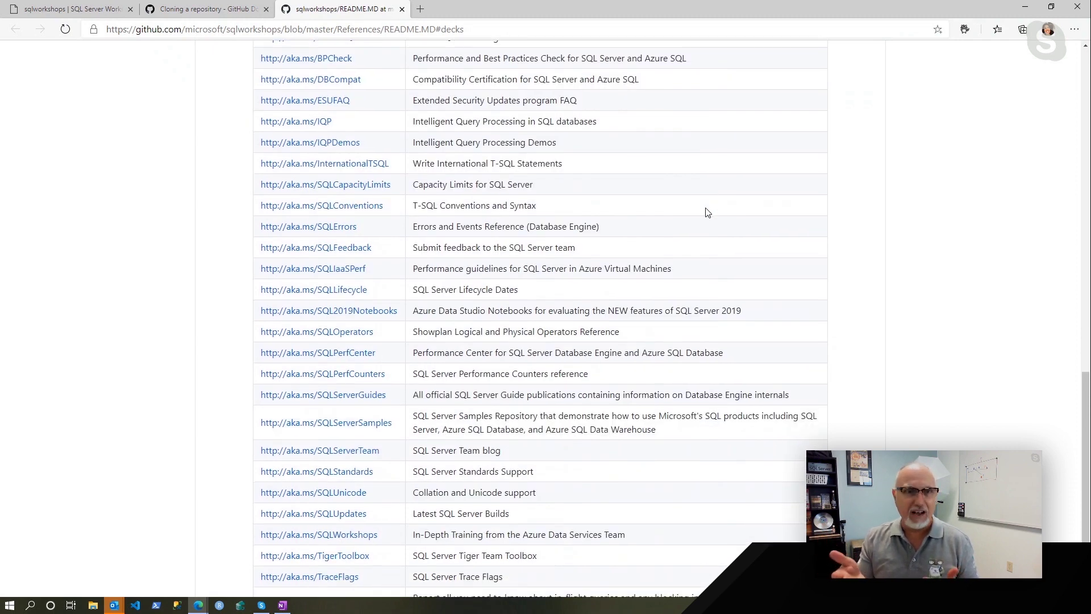
scroll(706, 212, down, 1)
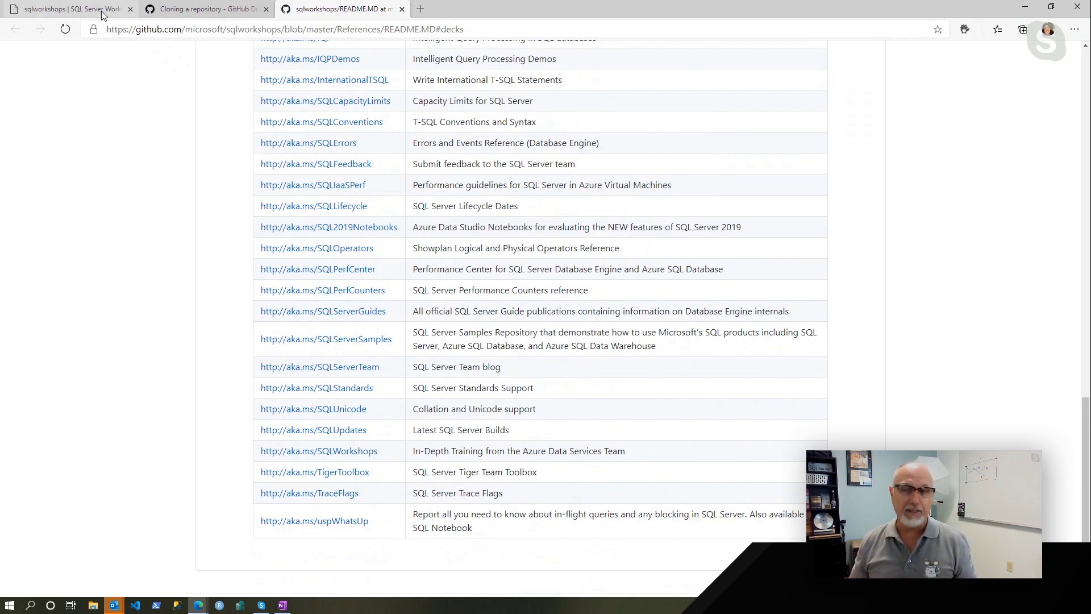
click(73, 9)
scroll(930, 379, down, 1)
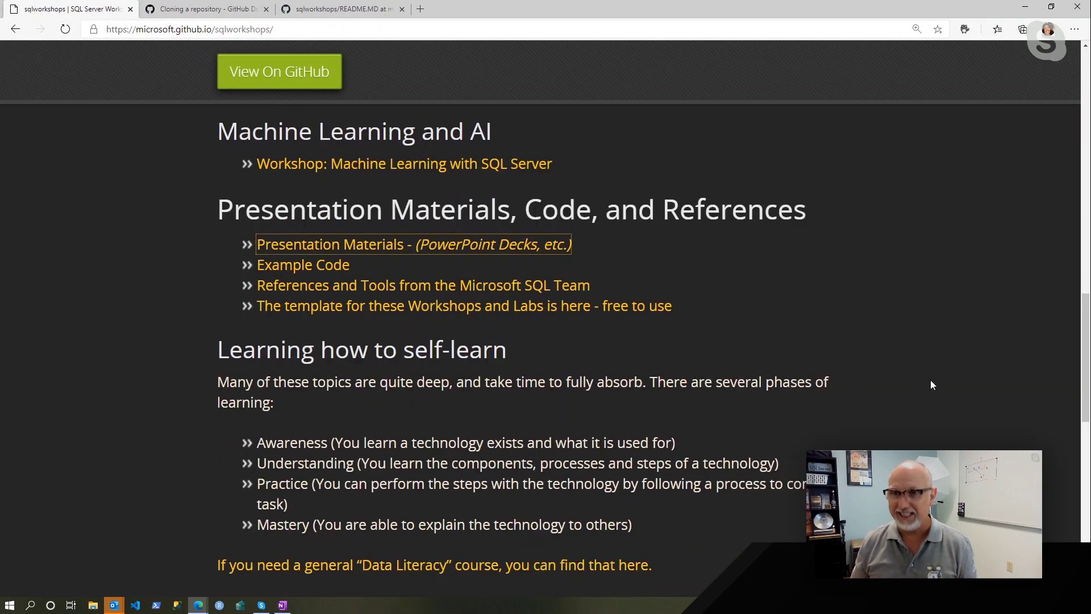
scroll(930, 379, down, 1)
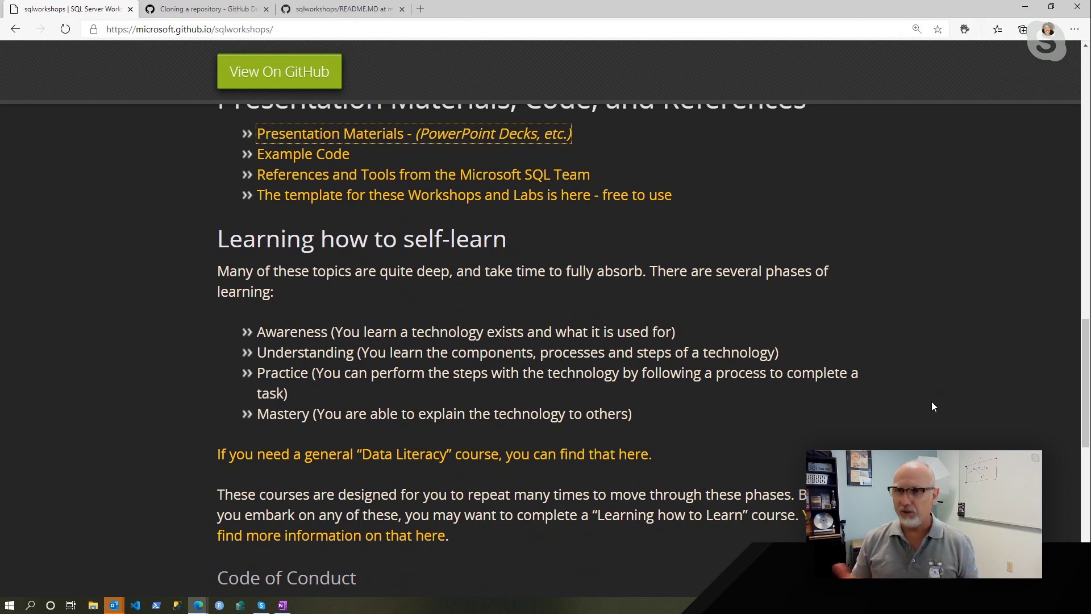
drag(1084, 359, 1084, 85)
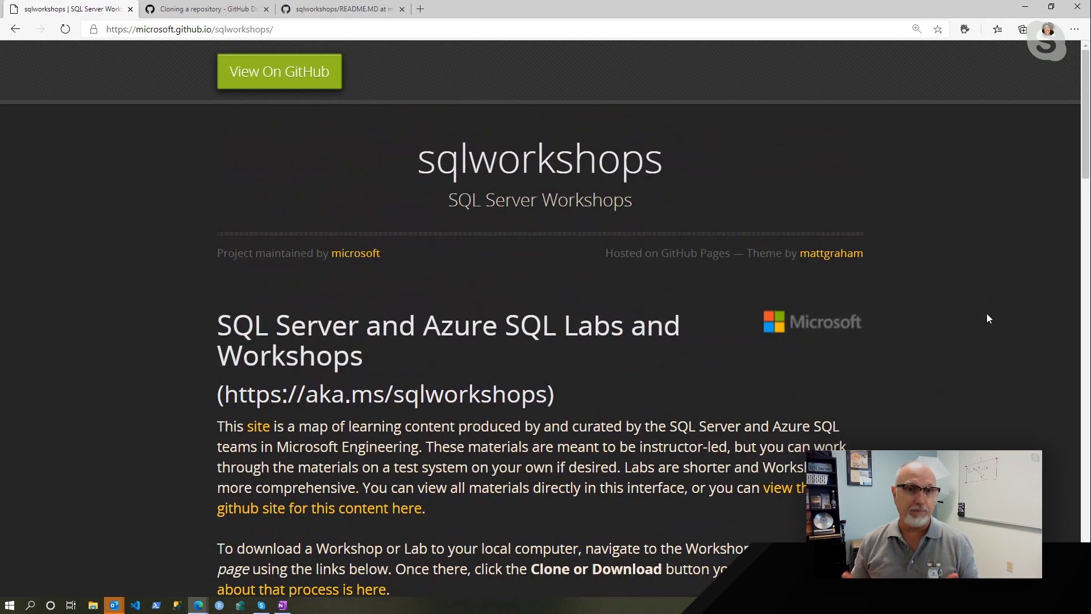
scroll(986, 312, down, 1)
scroll(985, 314, down, 1)
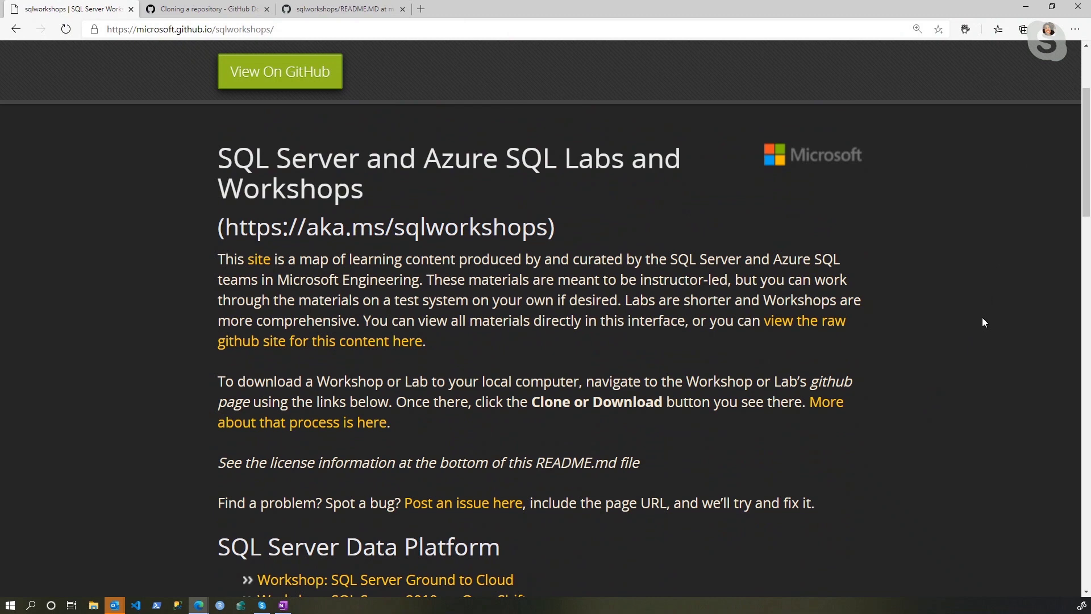
Open 'Post an issue here' in a new tab and view the sqlworkshops Issues page.
right_click(465, 507)
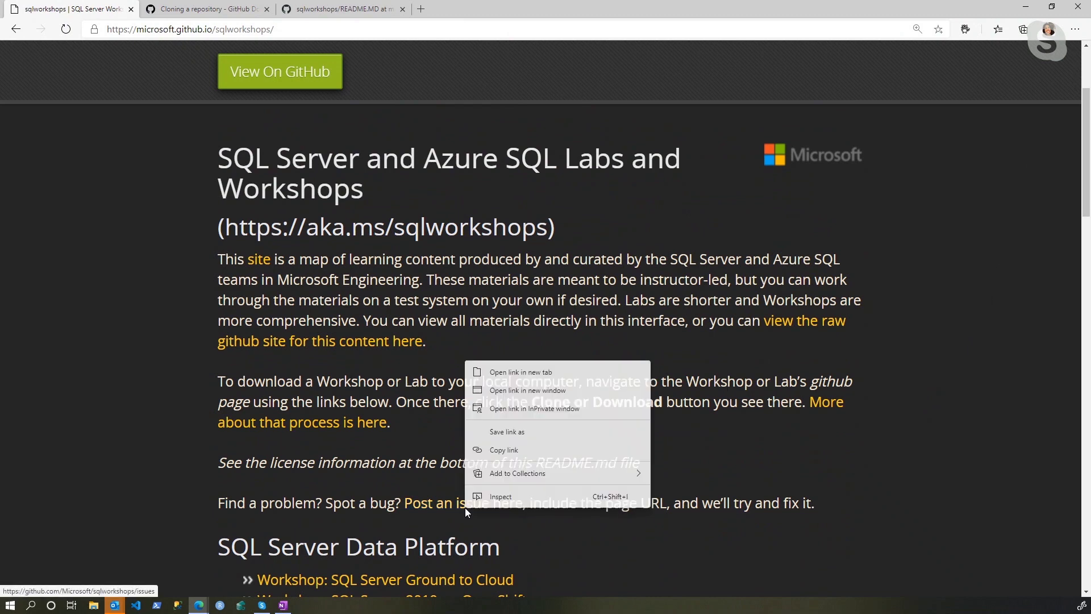
click(515, 376)
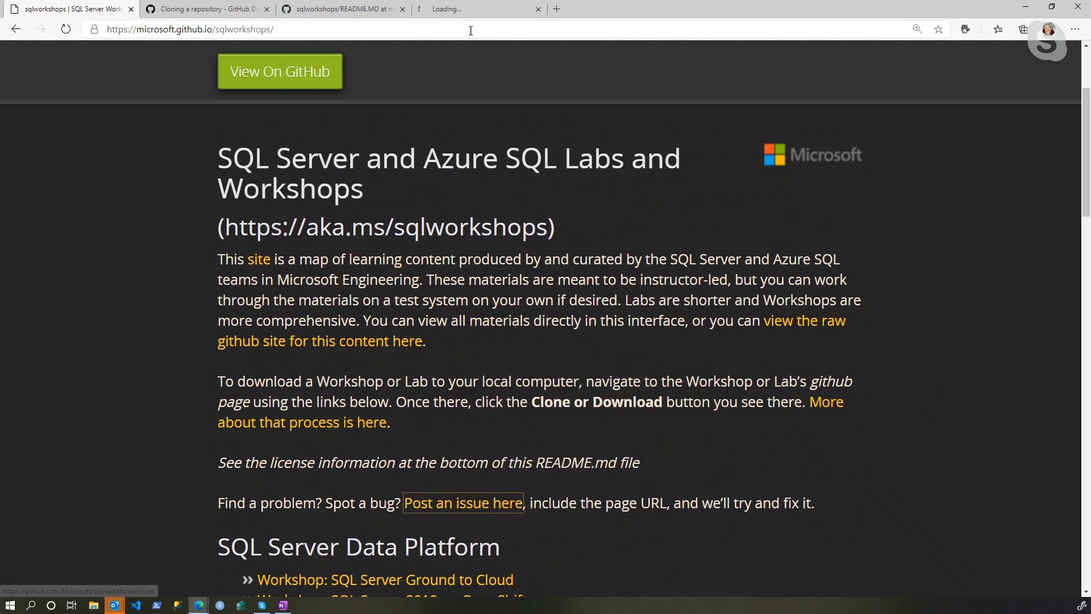
click(477, 10)
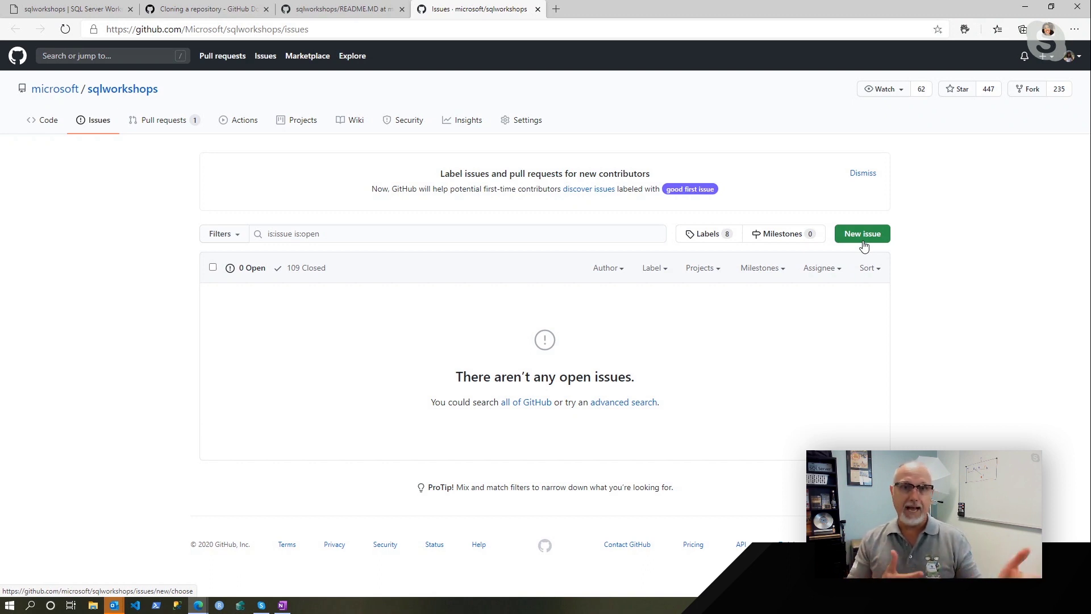
Go back to the sqlworkshops homepage tab, keeping the Issues tab open.
click(85, 12)
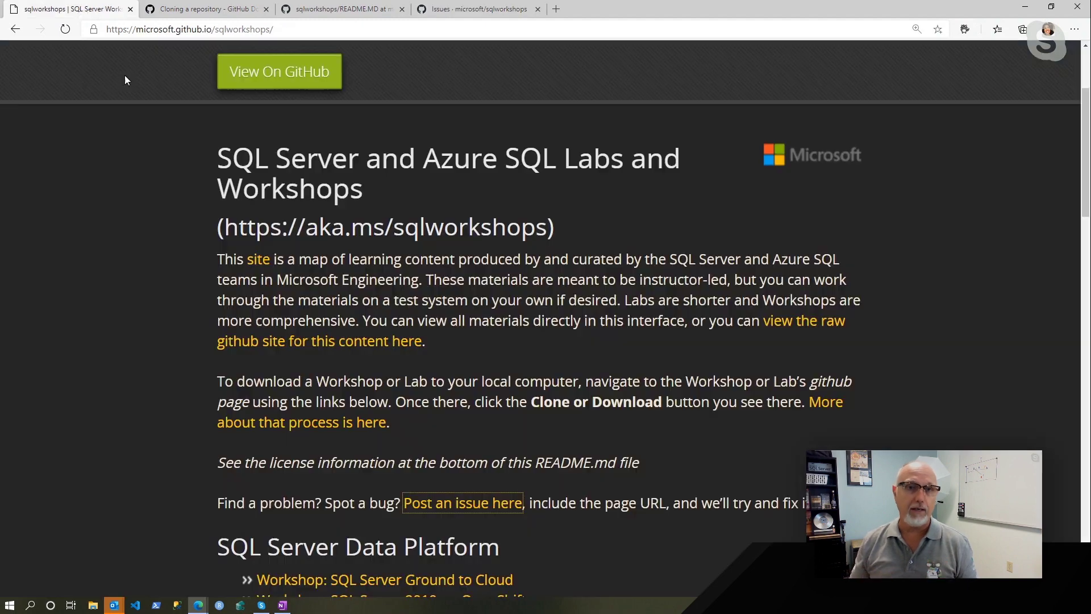